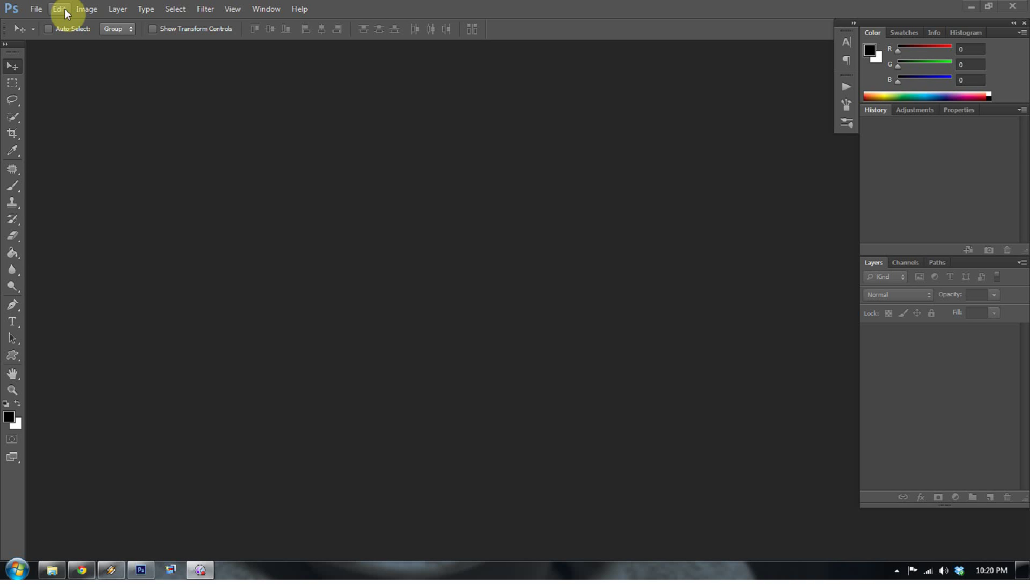
Confirm Camera Raw automatically opens all supported TIFFs, then open the Processed folder of tonemapped images
click(64, 8)
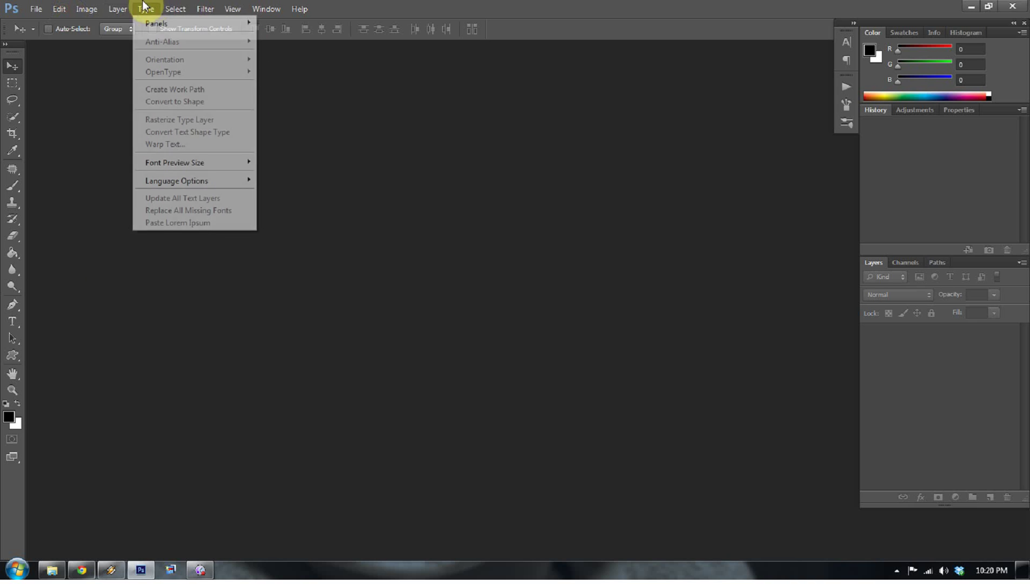
mouse_move(59, 9)
mouse_move(93, 473)
click(242, 472)
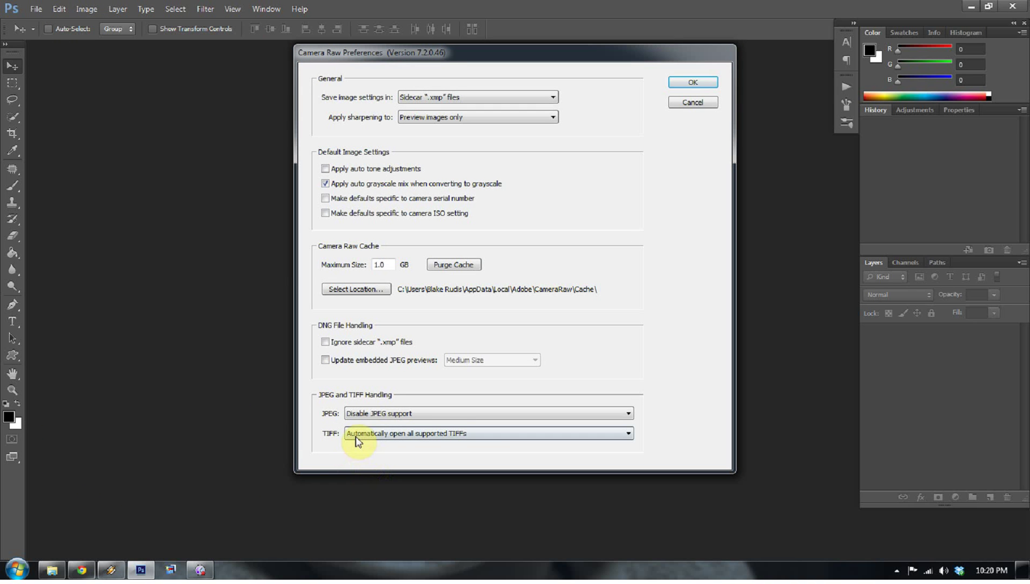
click(685, 85)
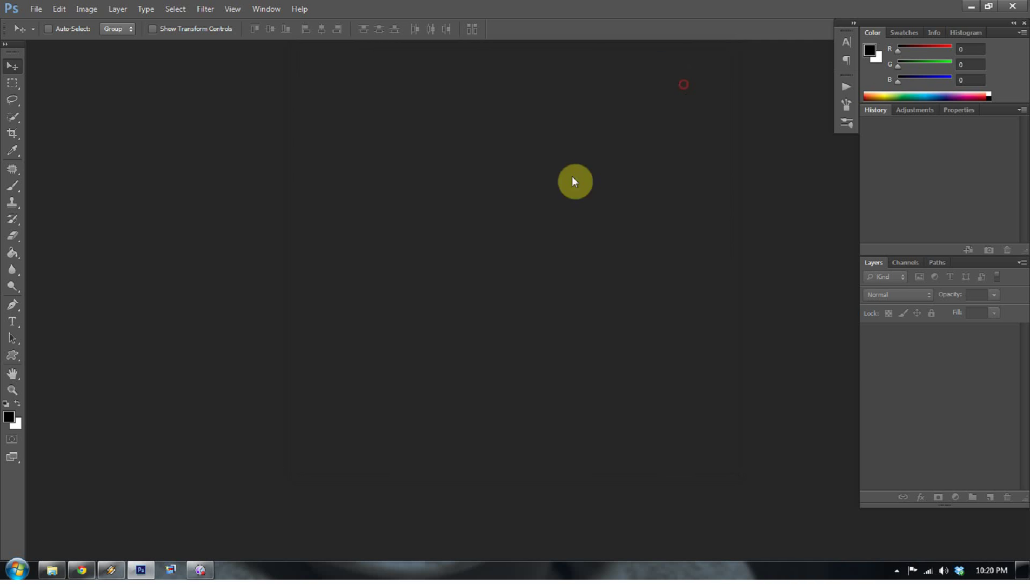
click(51, 569)
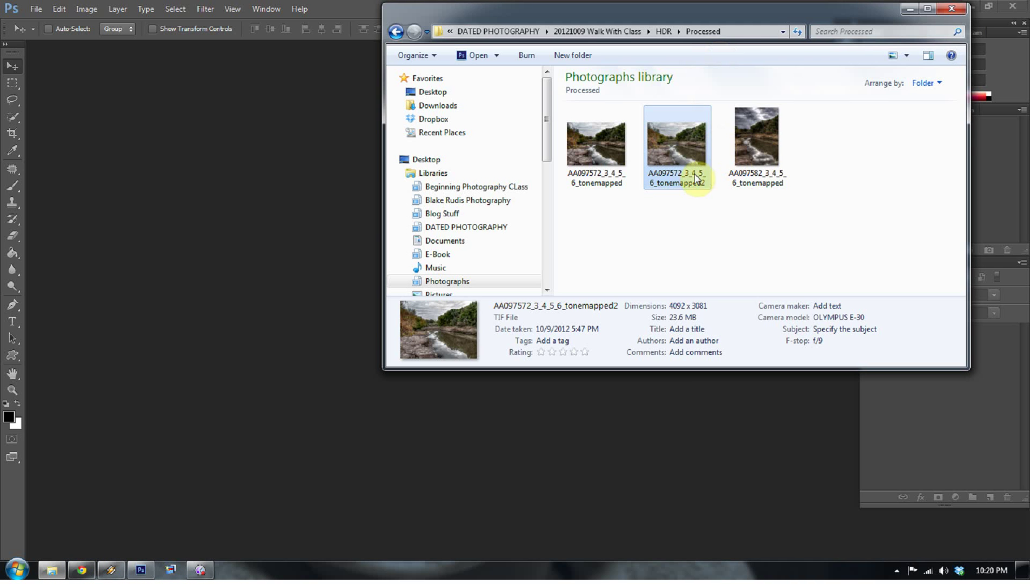
Open tonemapped2 in Camera Raw and reset its Basic settings to Default, leaving Clarity +8
double_click(678, 173)
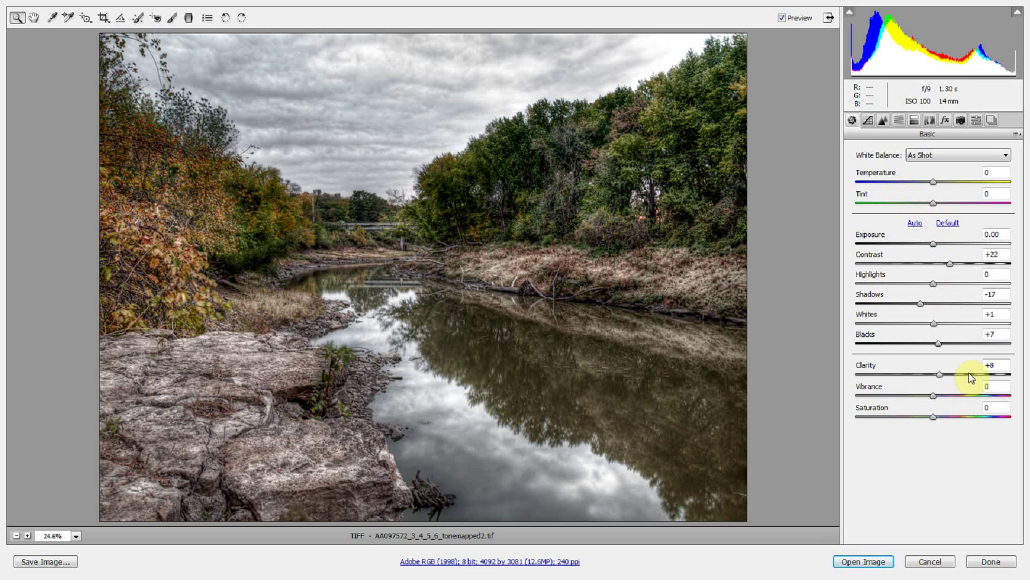
click(943, 223)
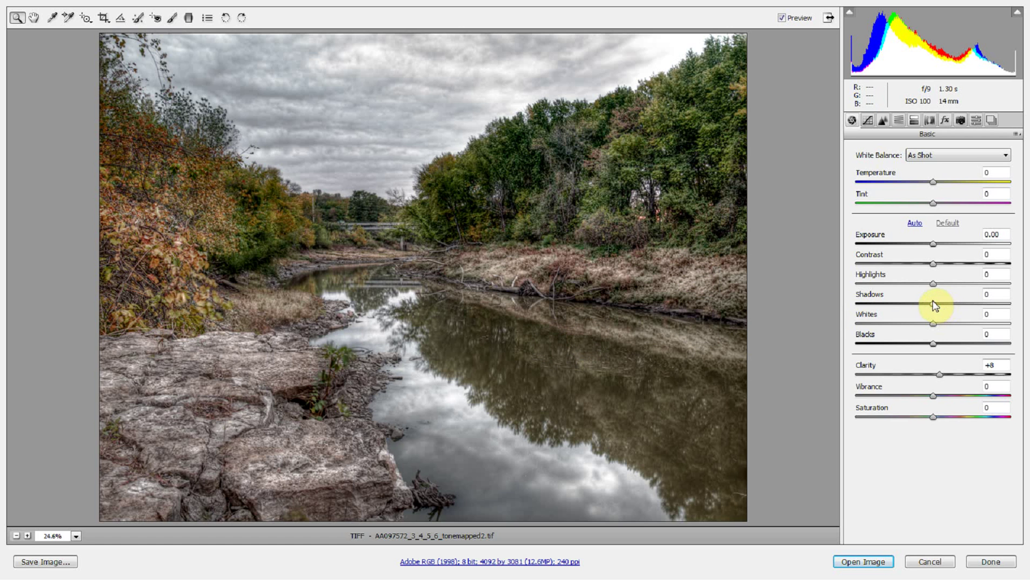
Set Shadows -28, Whites +3, Contrast +21, Clarity +17 and Vibrance +3, switching to Open Object
mouse_move(934, 304)
mouse_down()
mouse_move(912, 306)
mouse_move(931, 324)
mouse_move(980, 324)
mouse_move(935, 325)
mouse_up()
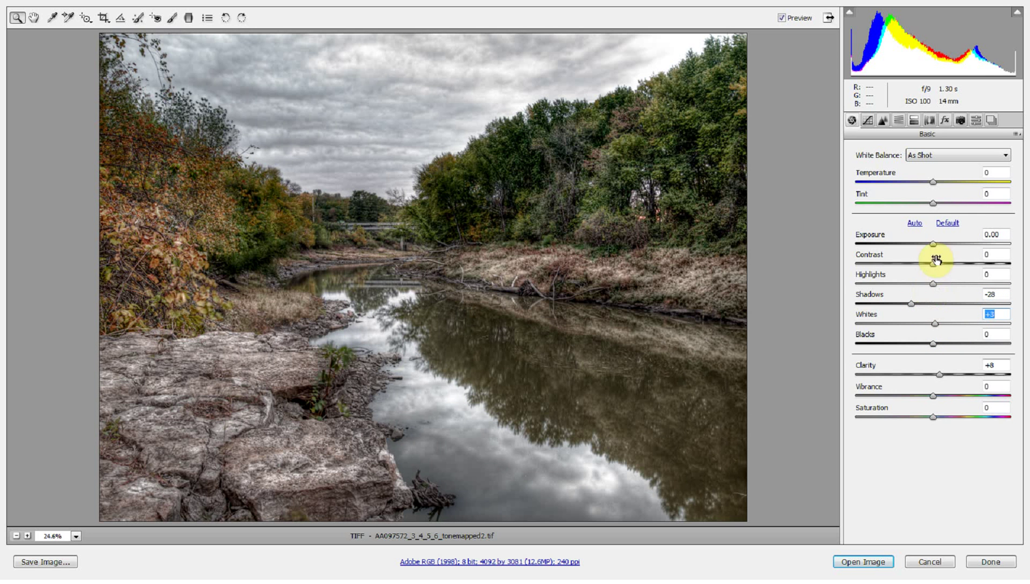
drag(933, 264, 954, 270)
drag(941, 379, 935, 396)
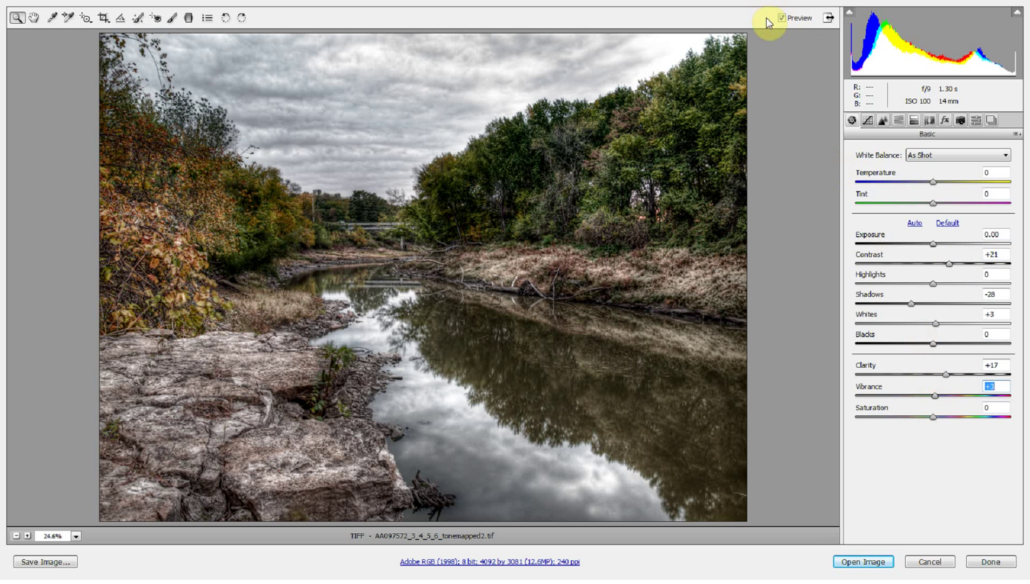
key(p)
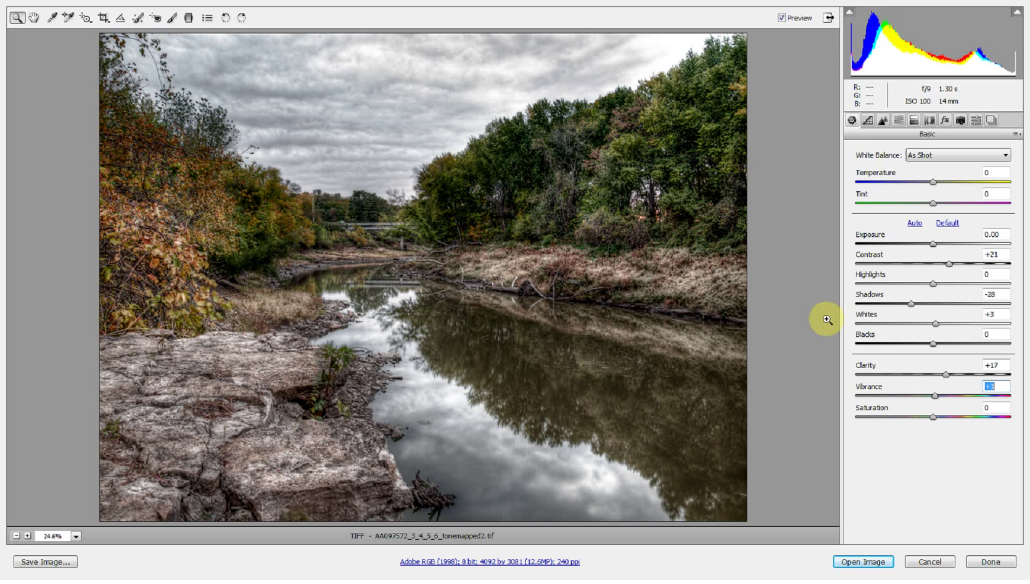
key(shift)
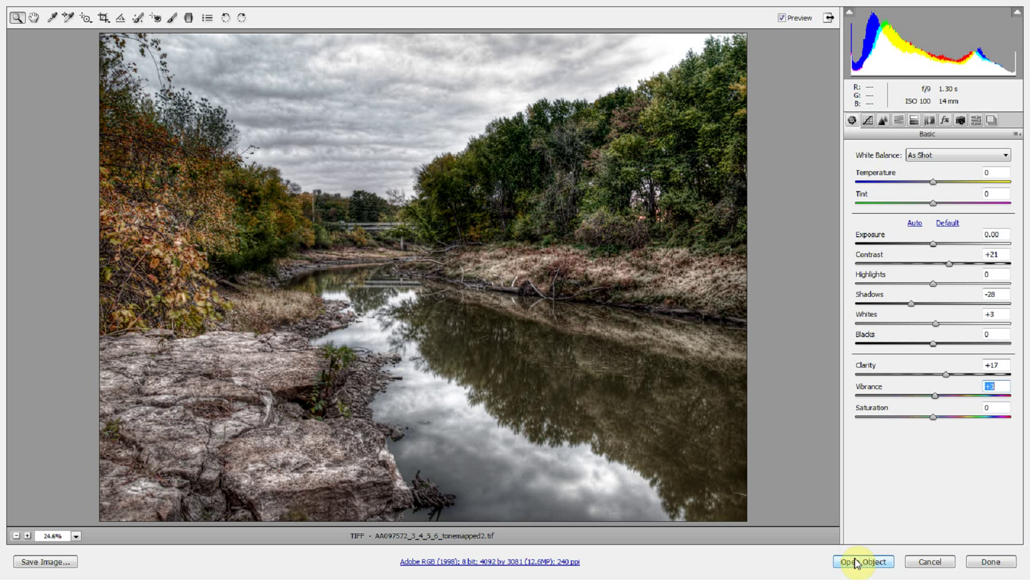
Open the river photo as a Smart Object and zoom into the sky to inspect noise
shift+click(856, 562)
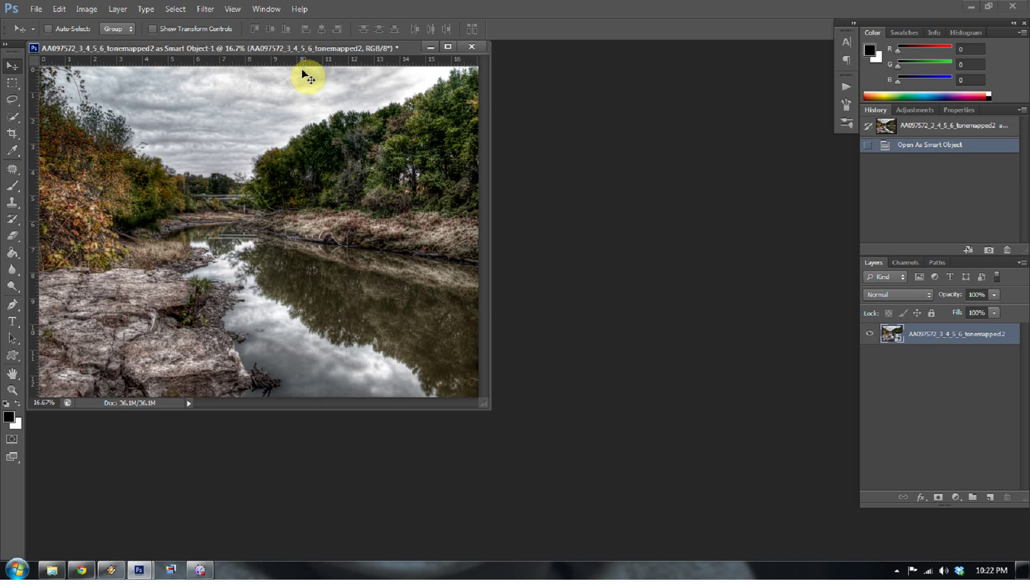
key(z)
drag(257, 93, 343, 156)
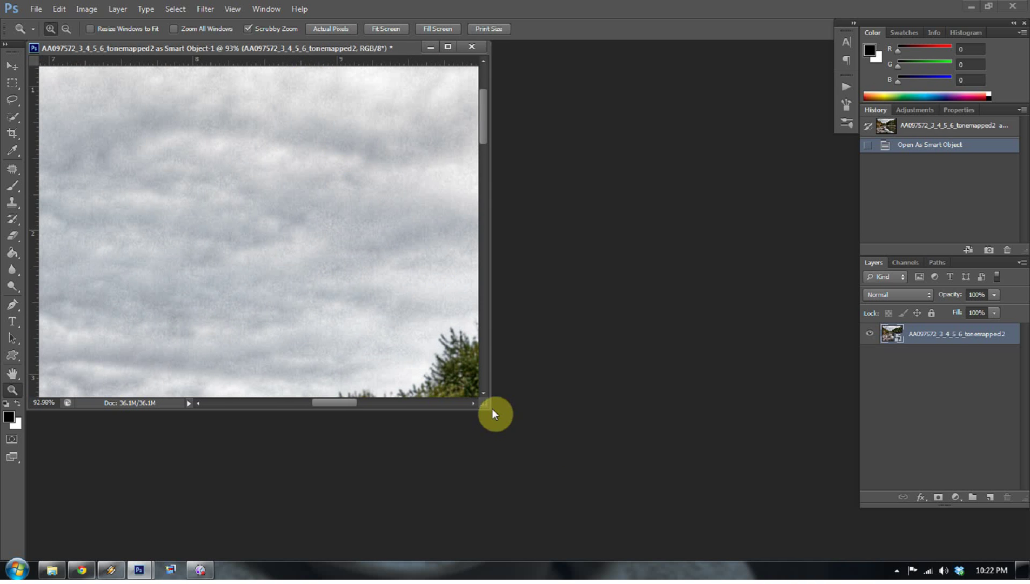
drag(484, 405, 670, 517)
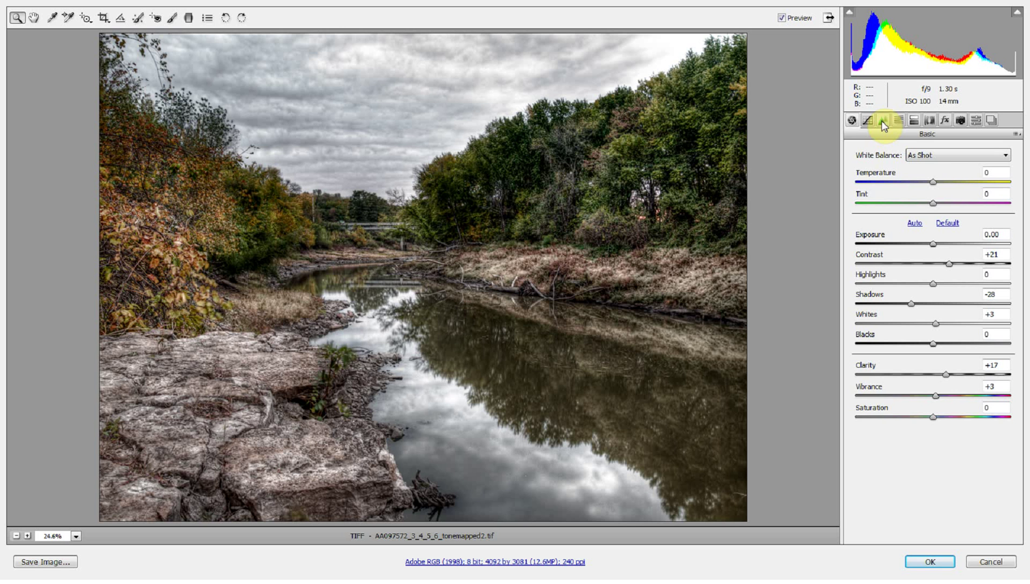
In the Detail panel, set Luminance noise reduction 41 and Luminance Detail 32, then zoom into the treetops
click(882, 121)
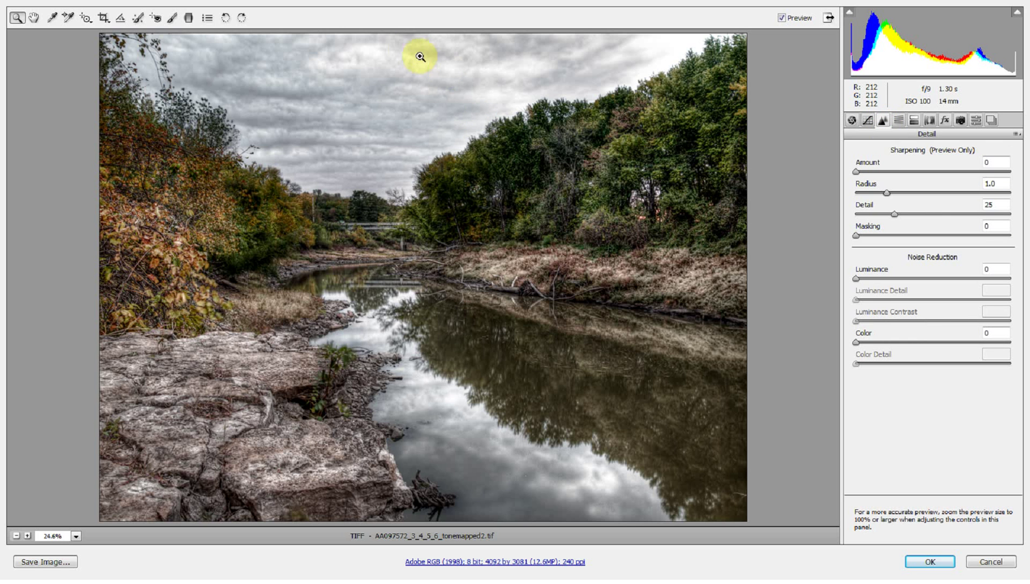
drag(410, 56, 490, 152)
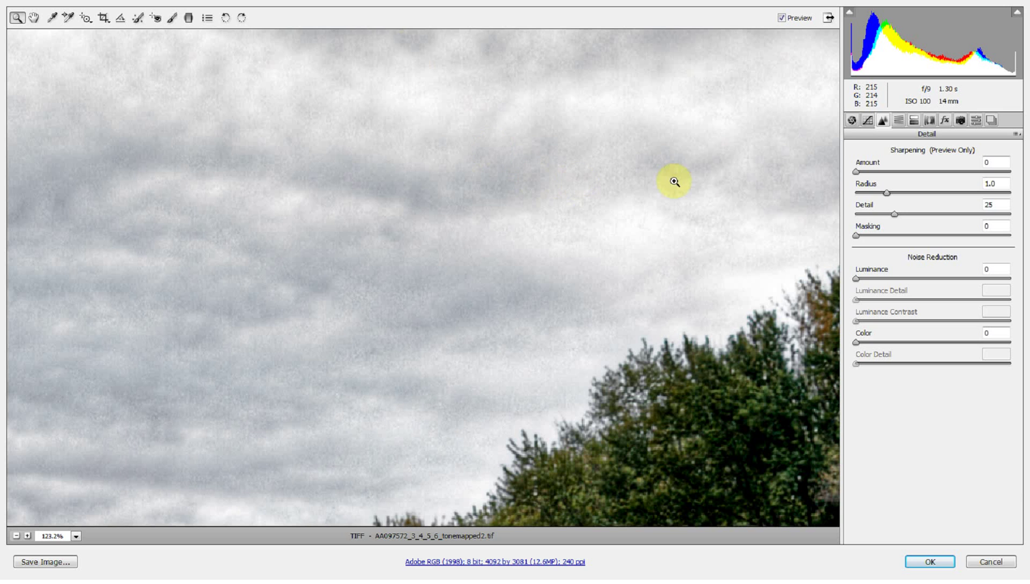
drag(856, 279, 908, 299)
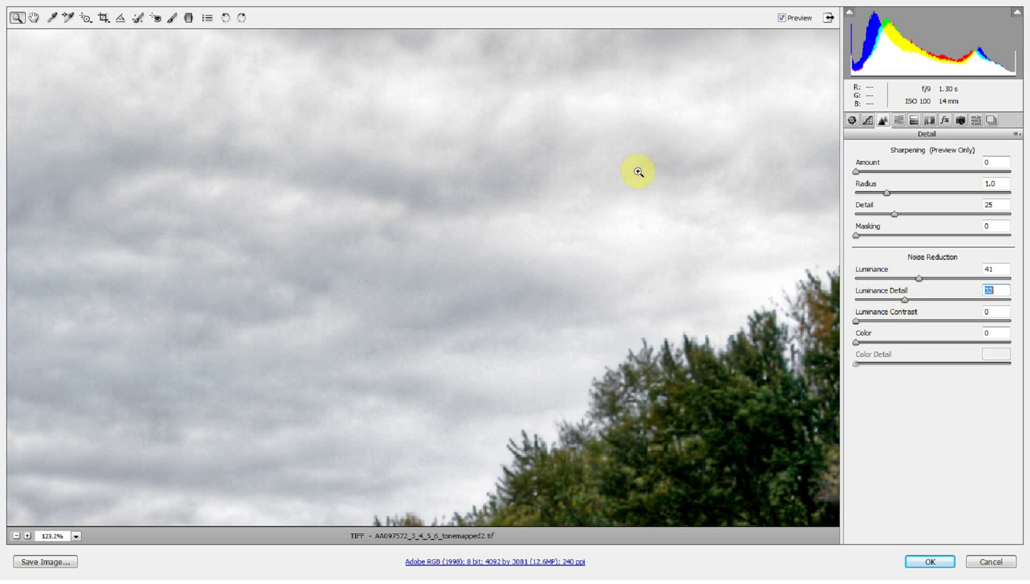
right_click(448, 138)
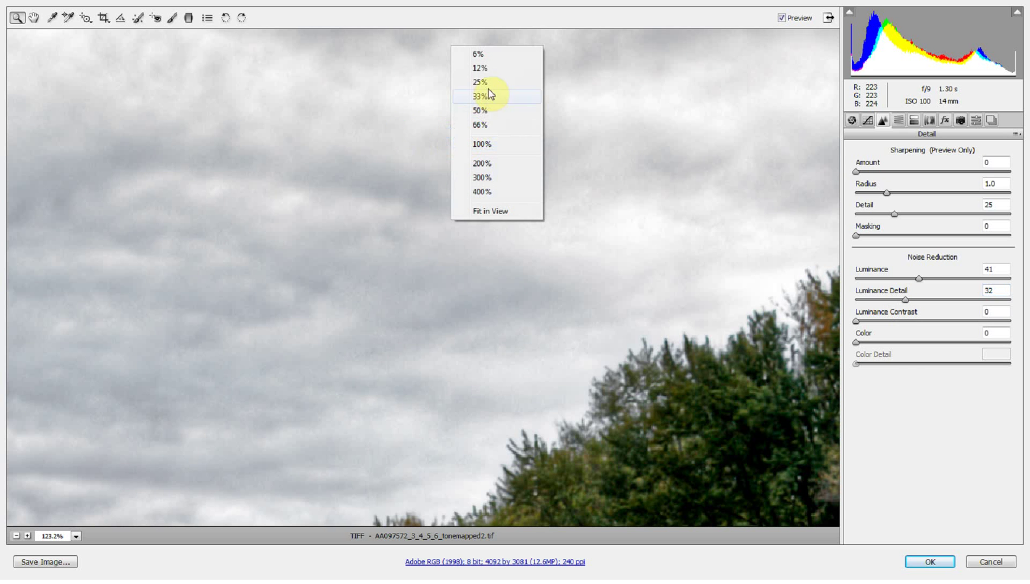
click(480, 82)
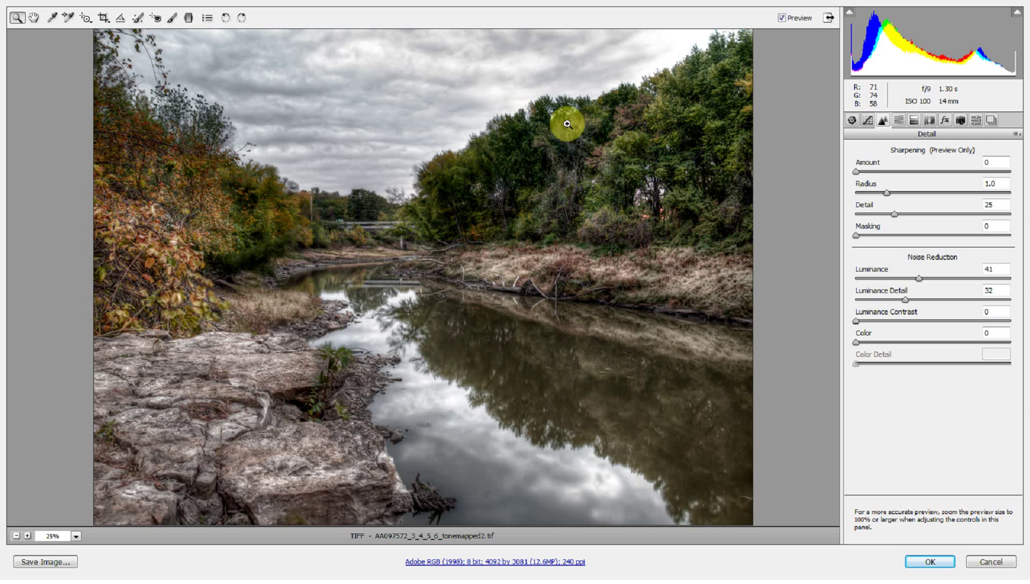
drag(481, 73, 604, 204)
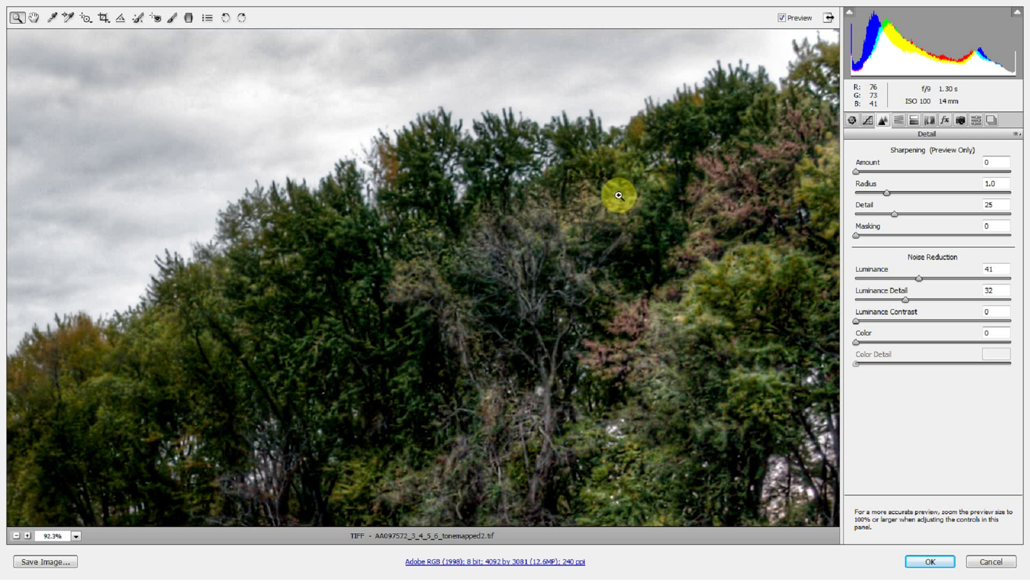
key(alt)
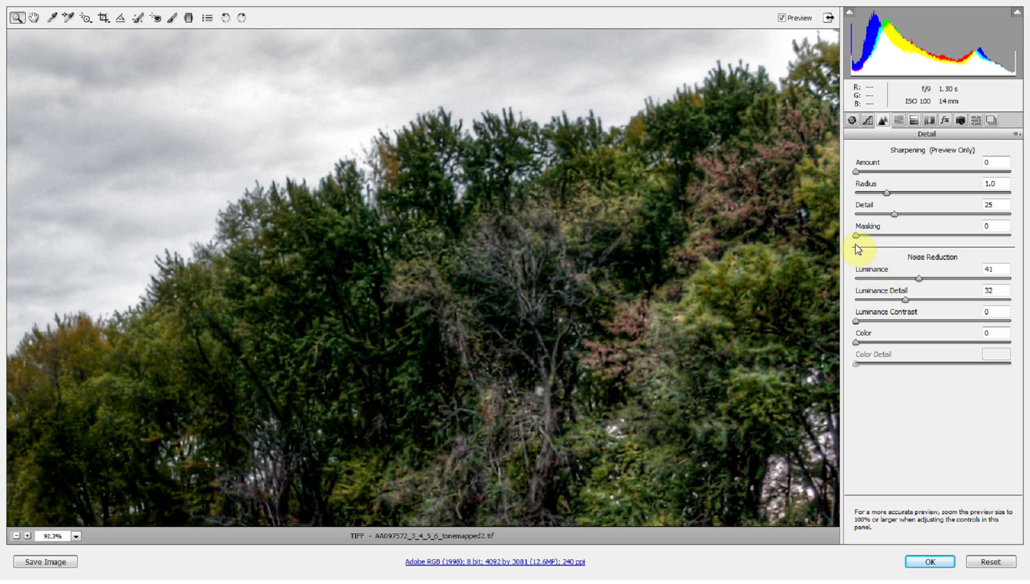
Preview the sharpening mask and set Masking to 33 so only the treetops get sharpened
drag(856, 238, 930, 235)
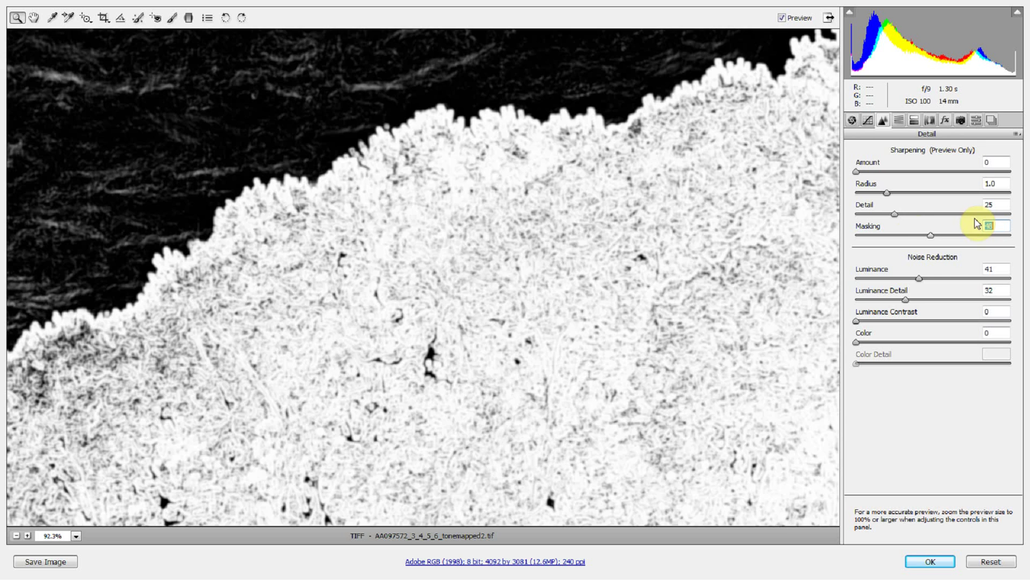
alt+click(909, 230)
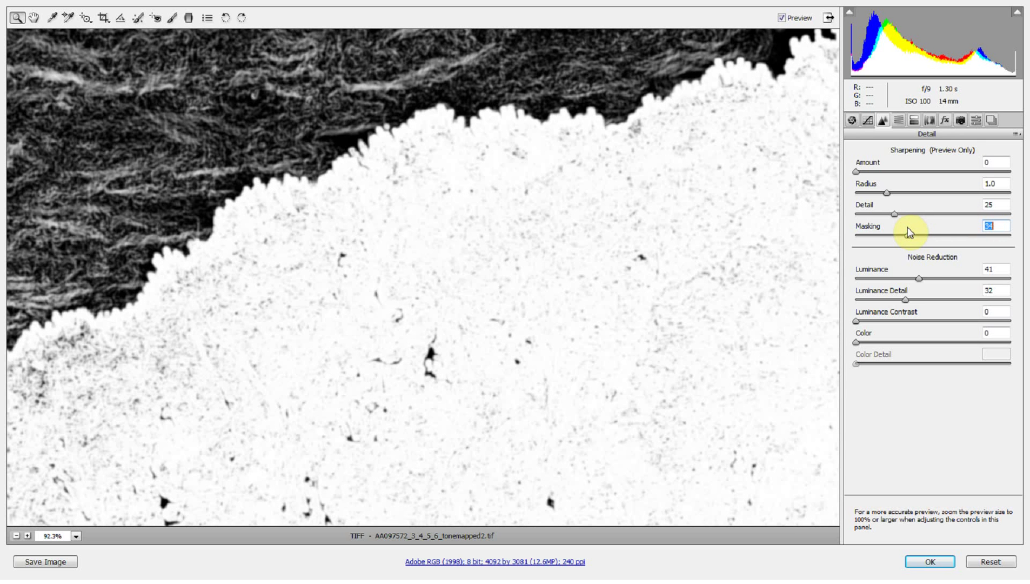
drag(910, 232, 911, 240)
drag(911, 239, 908, 236)
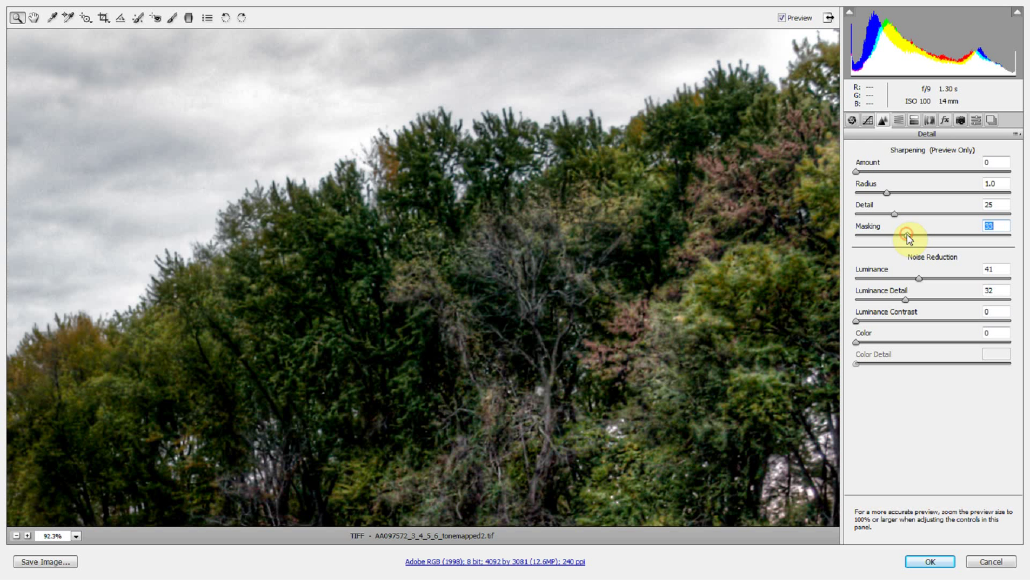
click(925, 565)
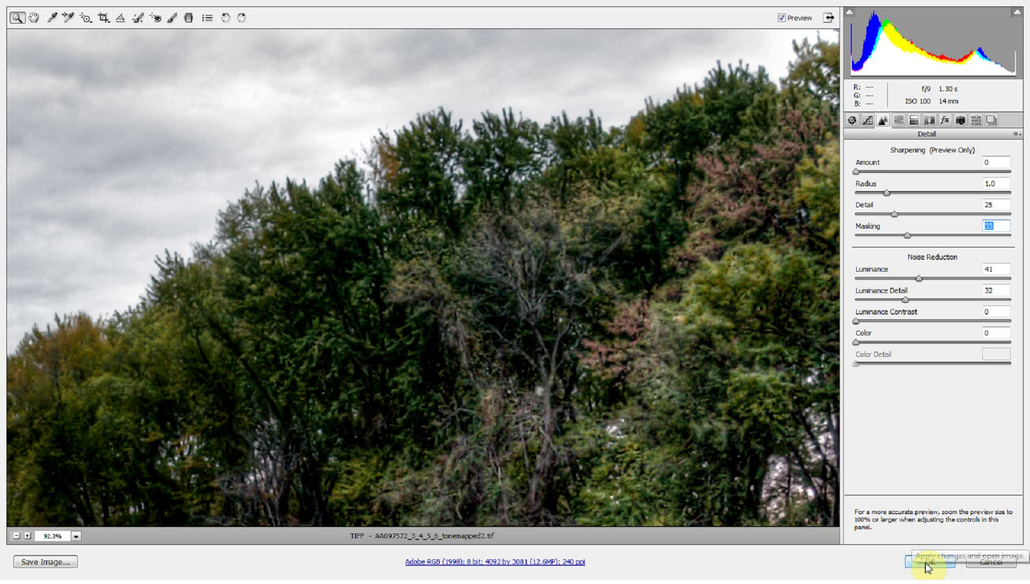
Apply the Camera Raw edits to the Smart Object and fit the photo on screen
click(926, 565)
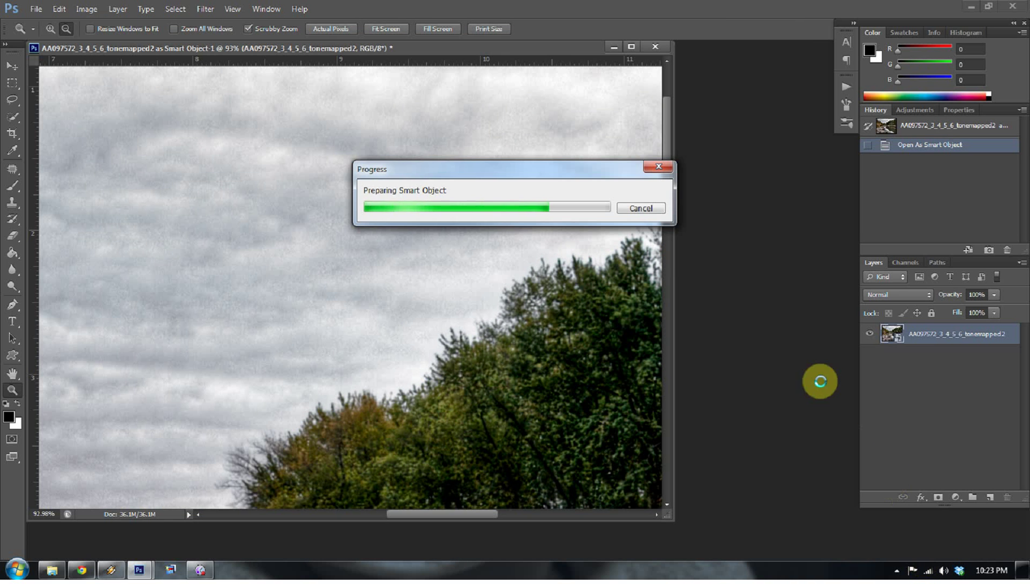
right_click(526, 238)
click(552, 253)
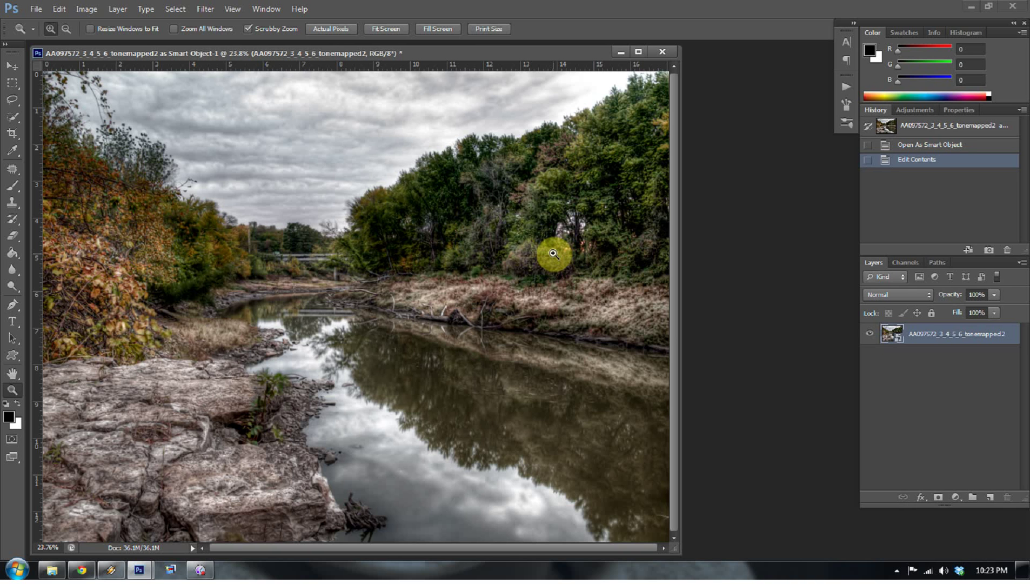
Duplicate the Smart Object layer and apply a High Pass smart filter with radius 89.2
key(ctrl+j)
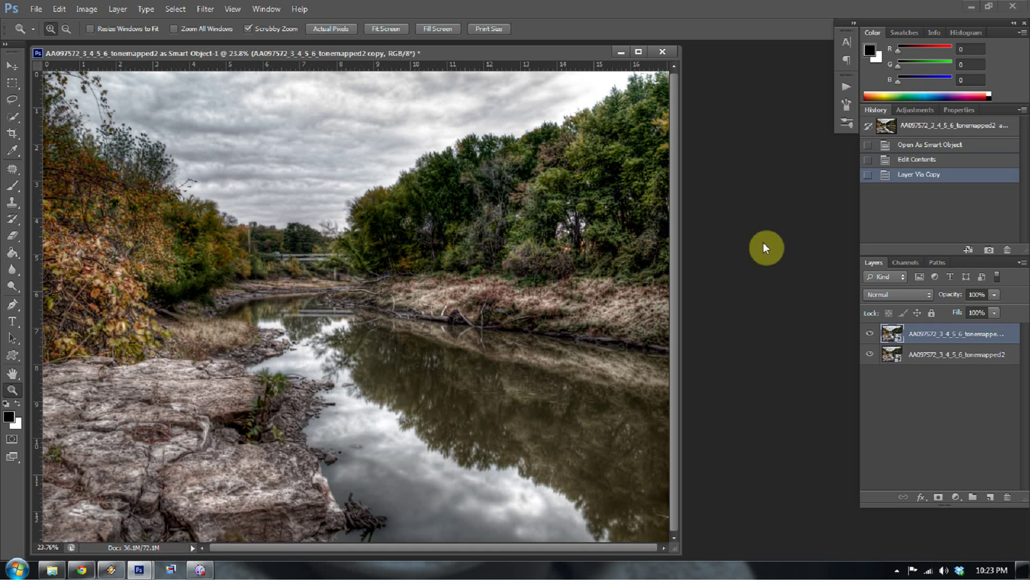
click(204, 6)
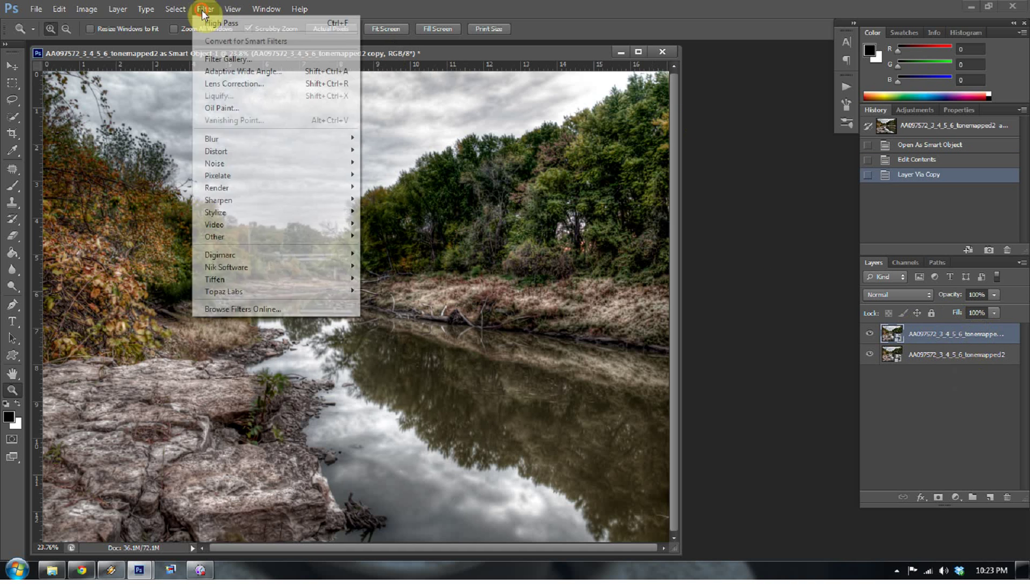
mouse_move(226, 236)
click(178, 248)
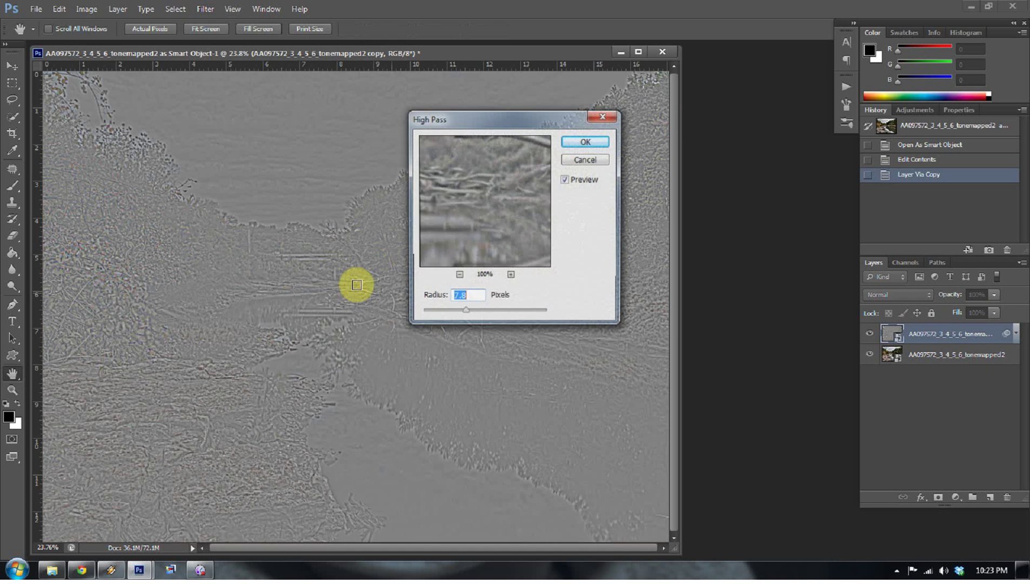
drag(489, 312, 500, 312)
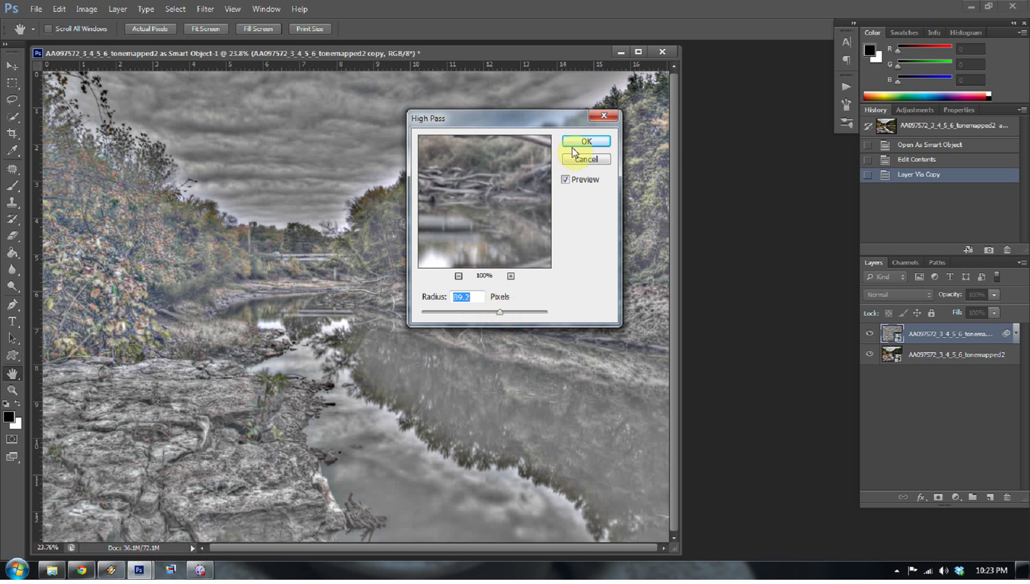
click(587, 141)
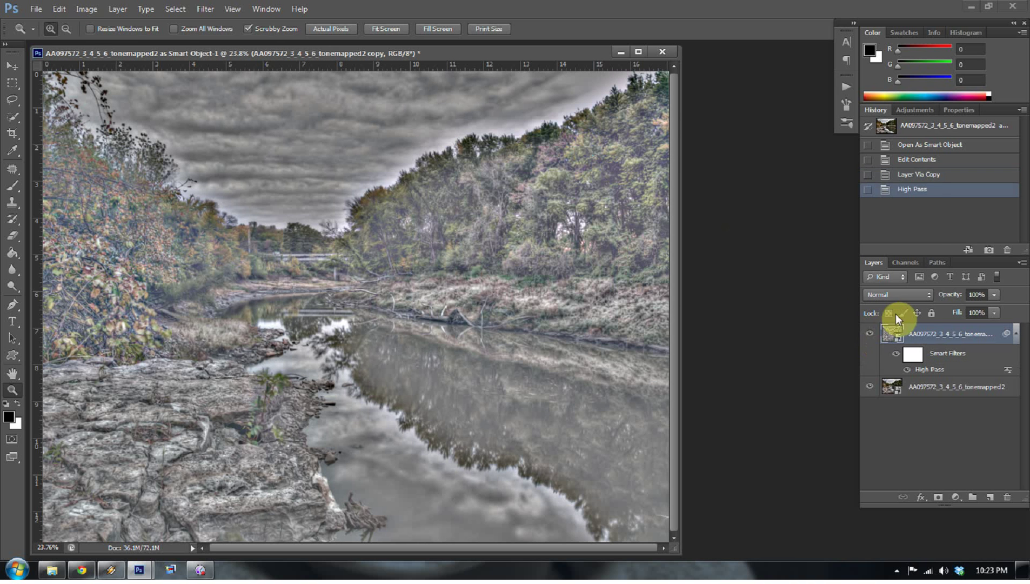
Set the High Pass copy layer's blend mode to Soft Light and select its filter mask
click(893, 293)
click(883, 169)
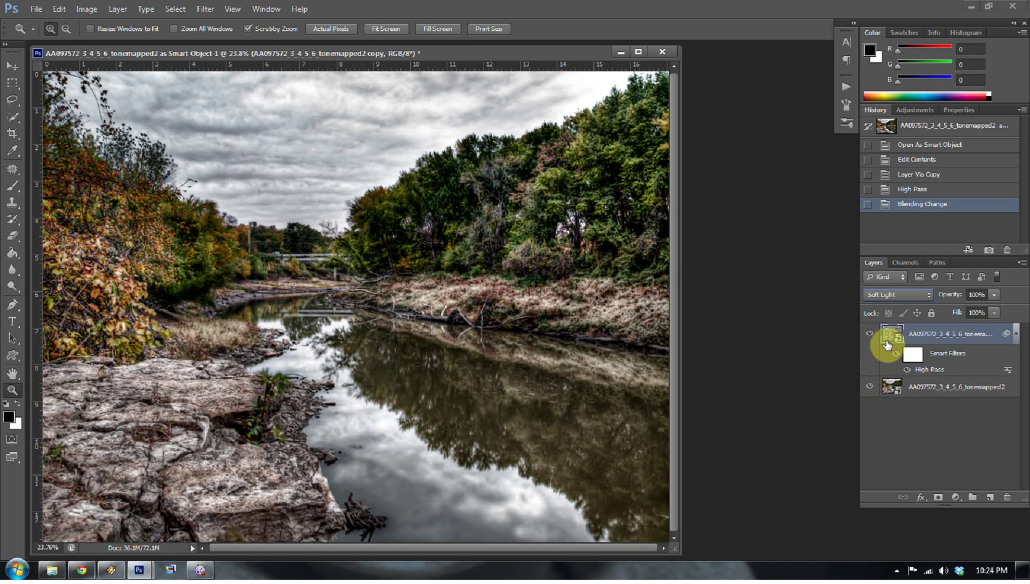
click(908, 352)
Reopen the High Pass smart filter and lower its Radius to 4.8 pixels
double_click(928, 369)
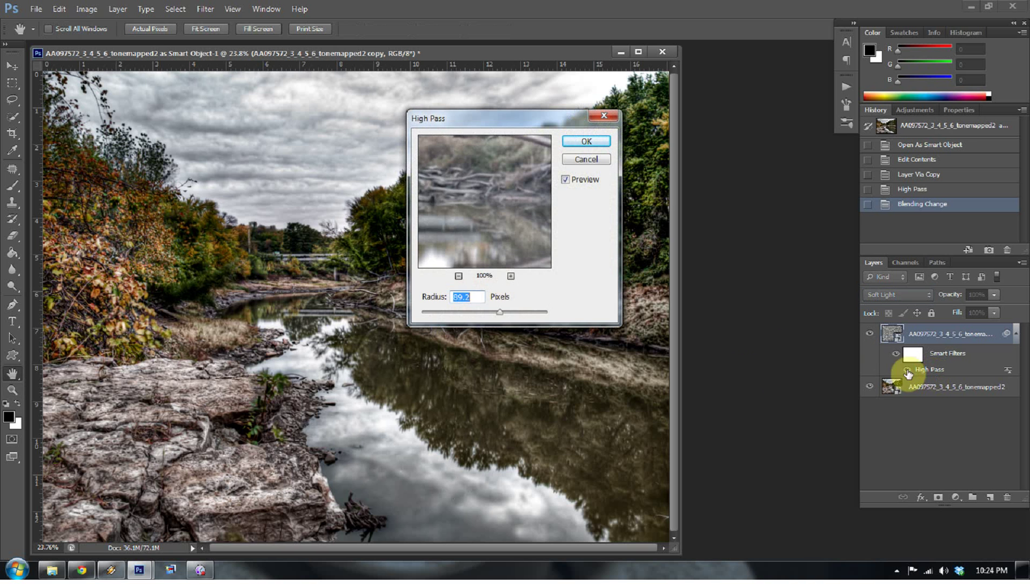
drag(502, 316, 453, 315)
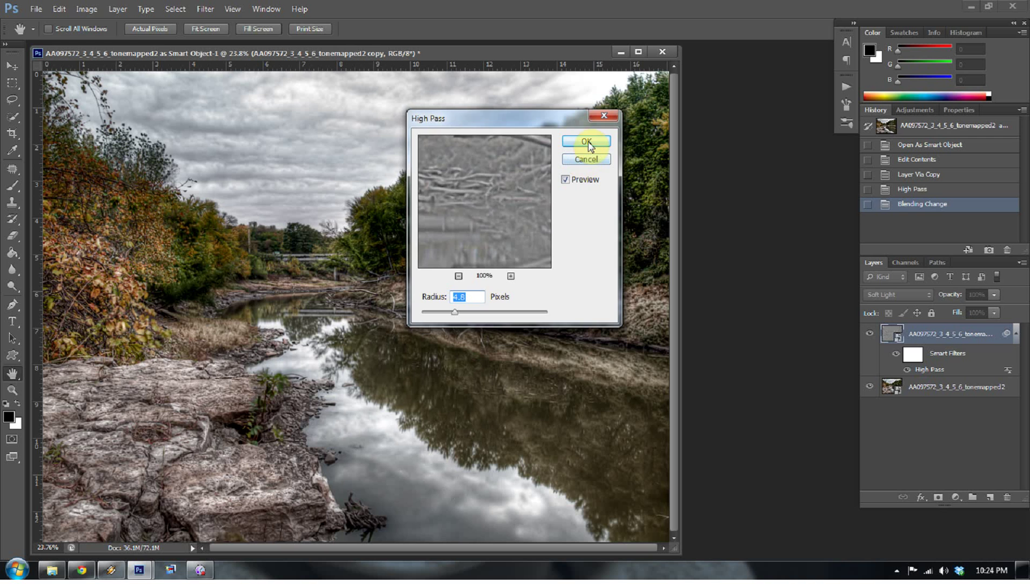
click(586, 141)
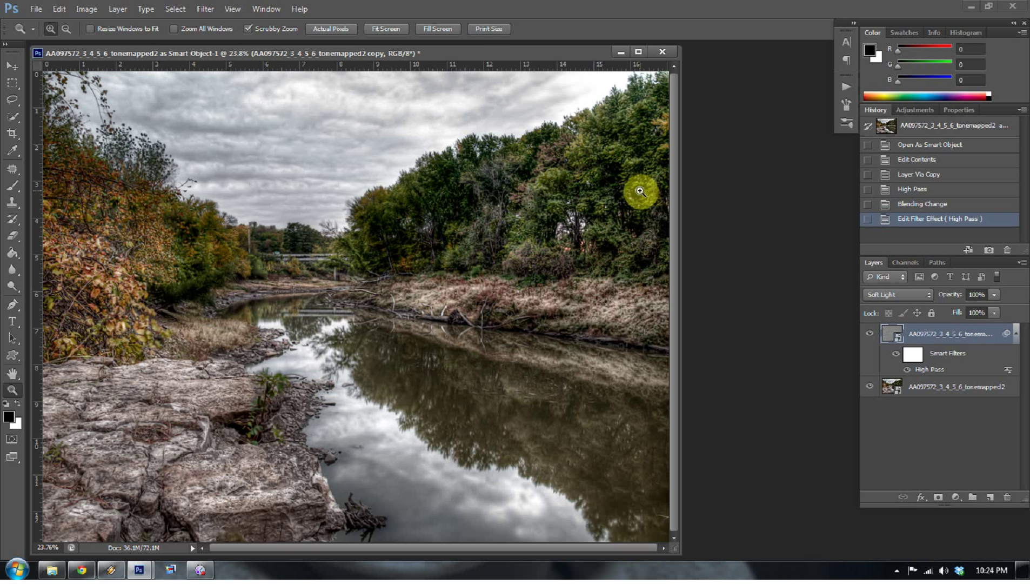
Rasterize the High Pass copy layer, revert it in History, then rasterize it again
right_click(943, 335)
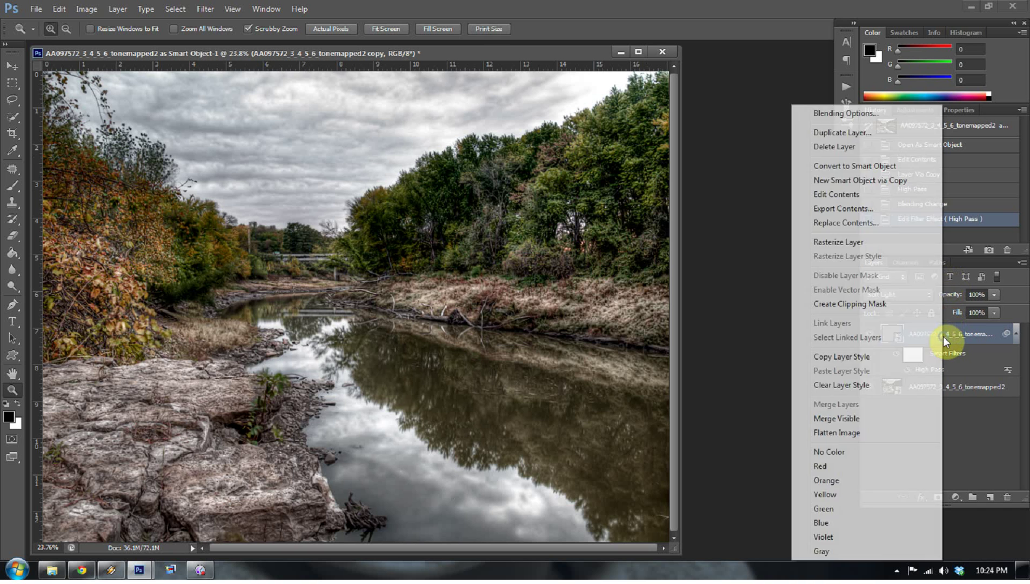
click(839, 241)
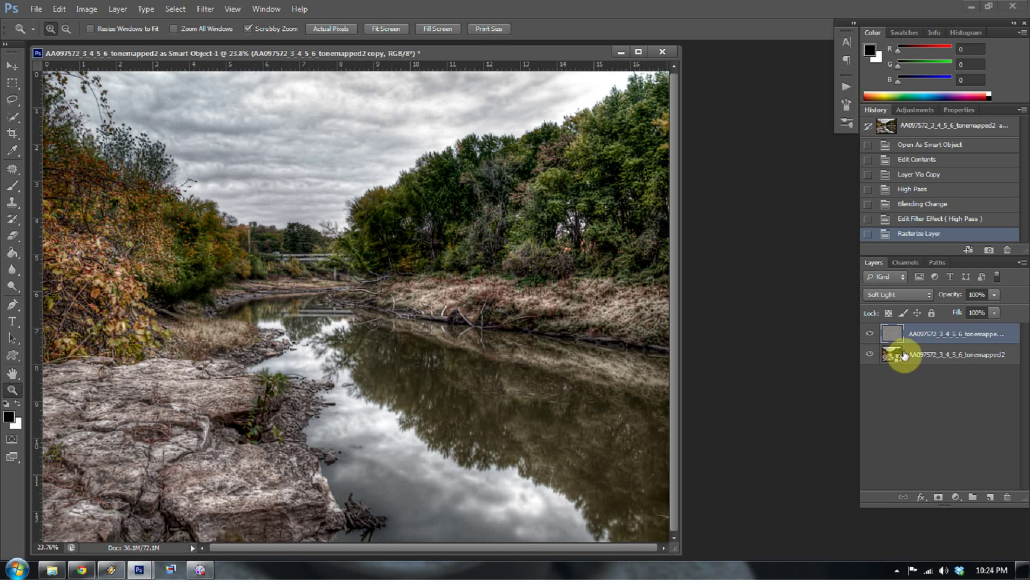
click(919, 218)
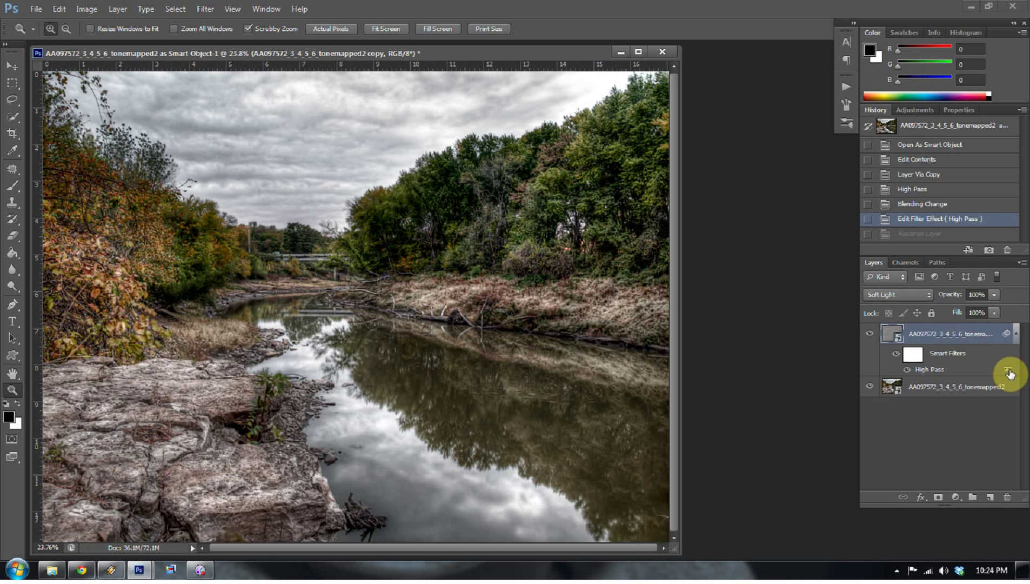
right_click(947, 339)
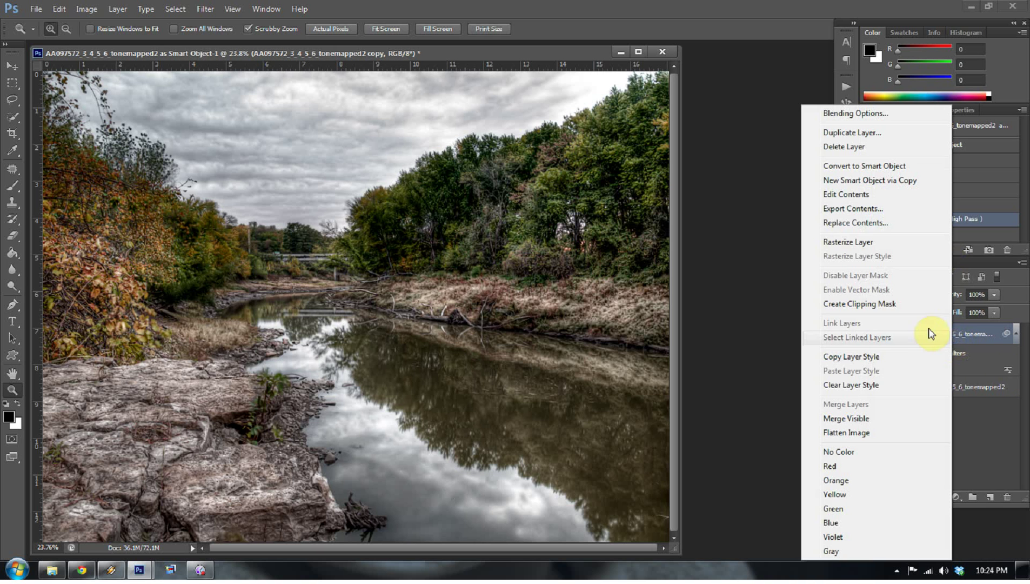
click(847, 242)
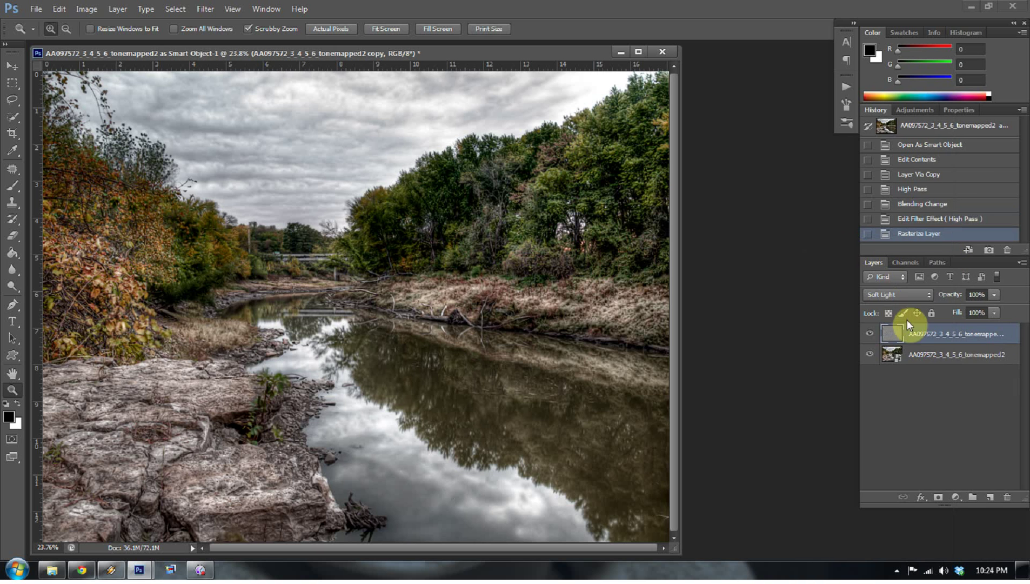
Rasterize the bottom photo layer, then open and cancel its Layer Style dialog unchanged
right_click(943, 364)
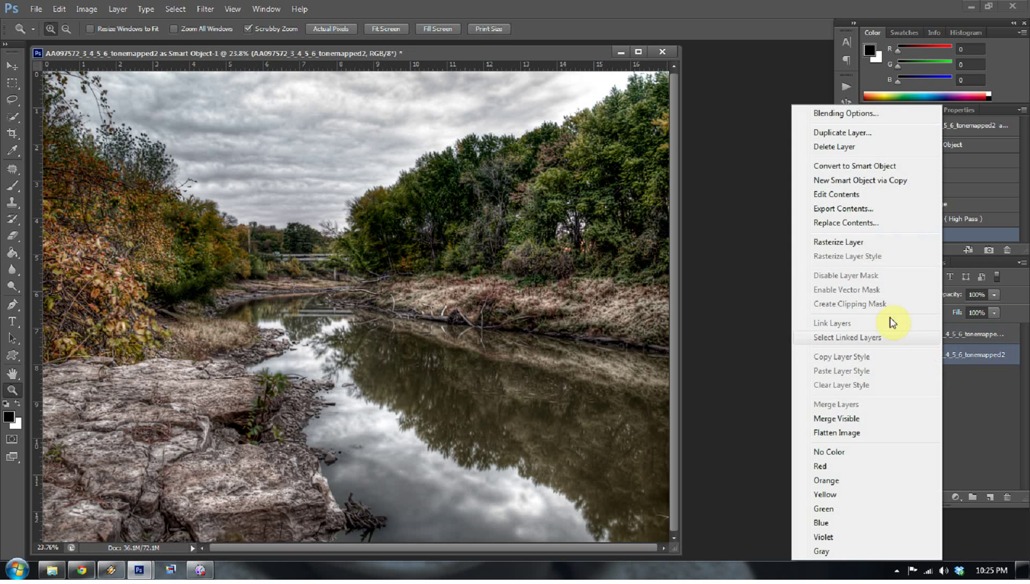
click(860, 246)
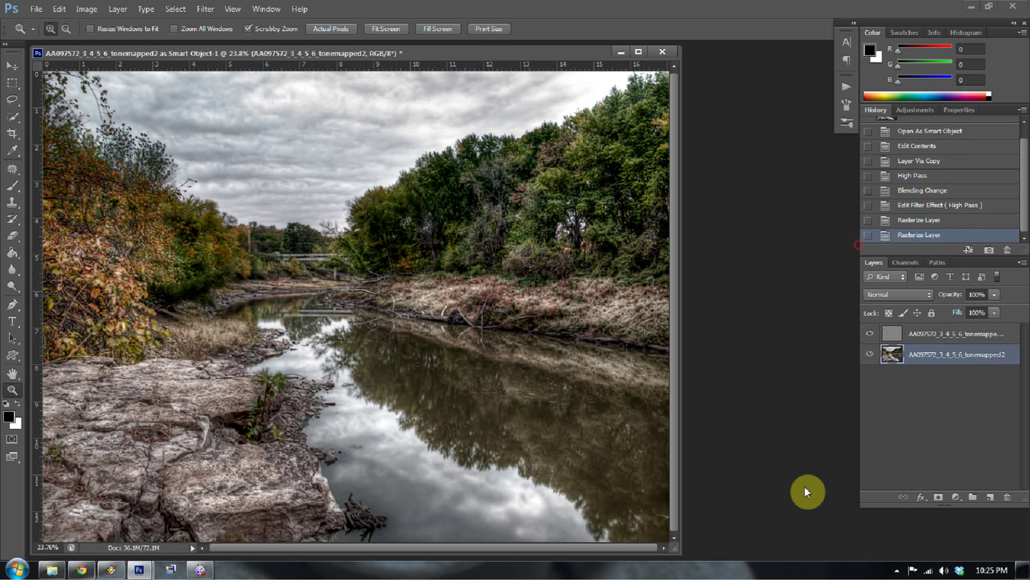
double_click(887, 359)
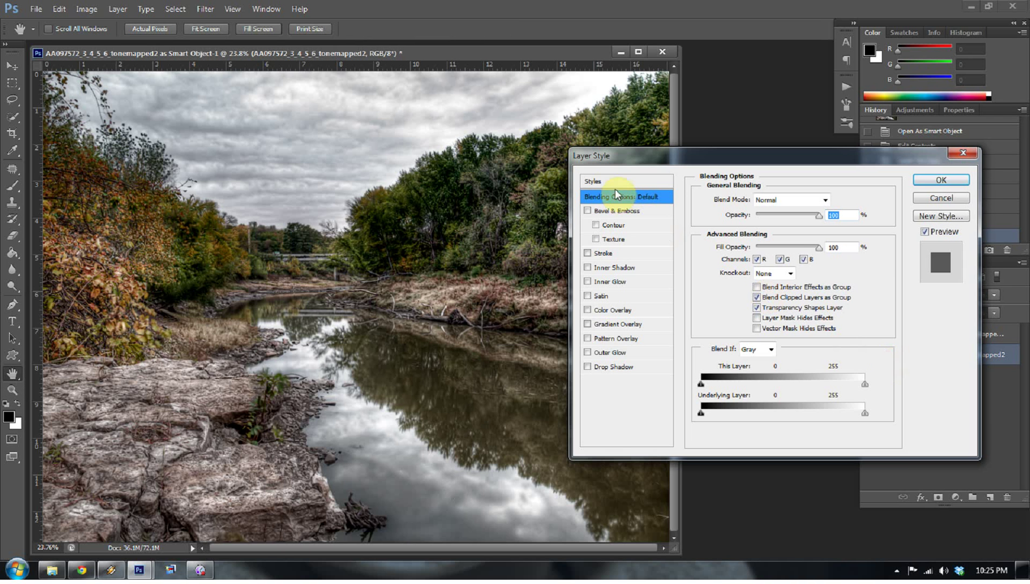
drag(646, 162, 541, 155)
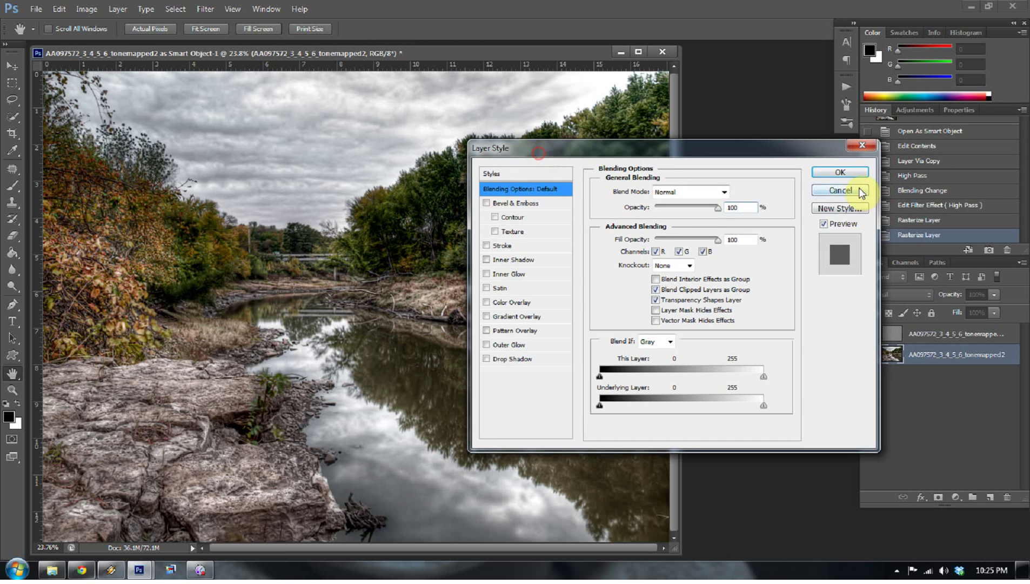
click(854, 190)
Revert History to the Edit Filter Effect (High Pass) state and select the bottom photo layer
click(920, 216)
click(923, 210)
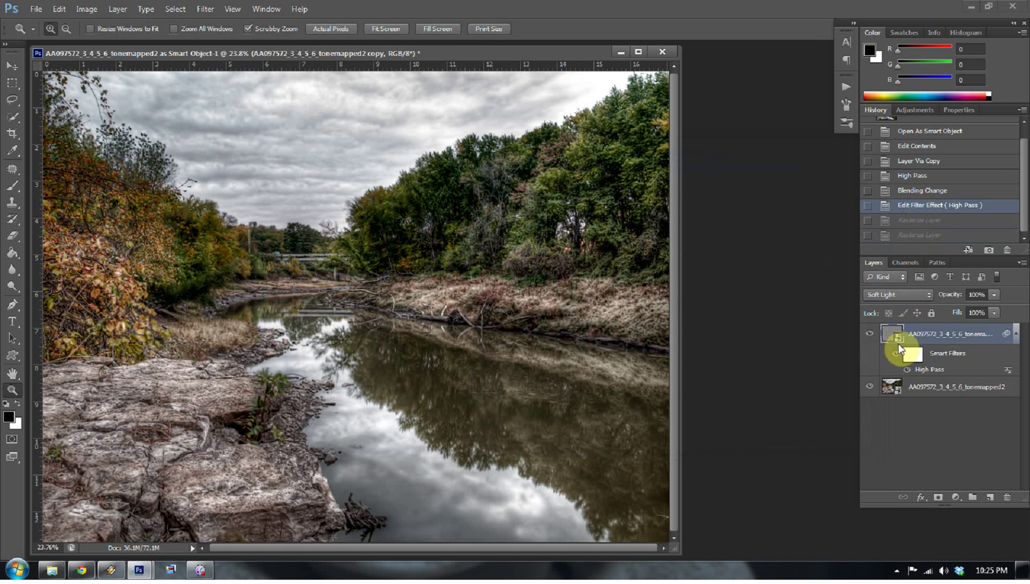
click(893, 395)
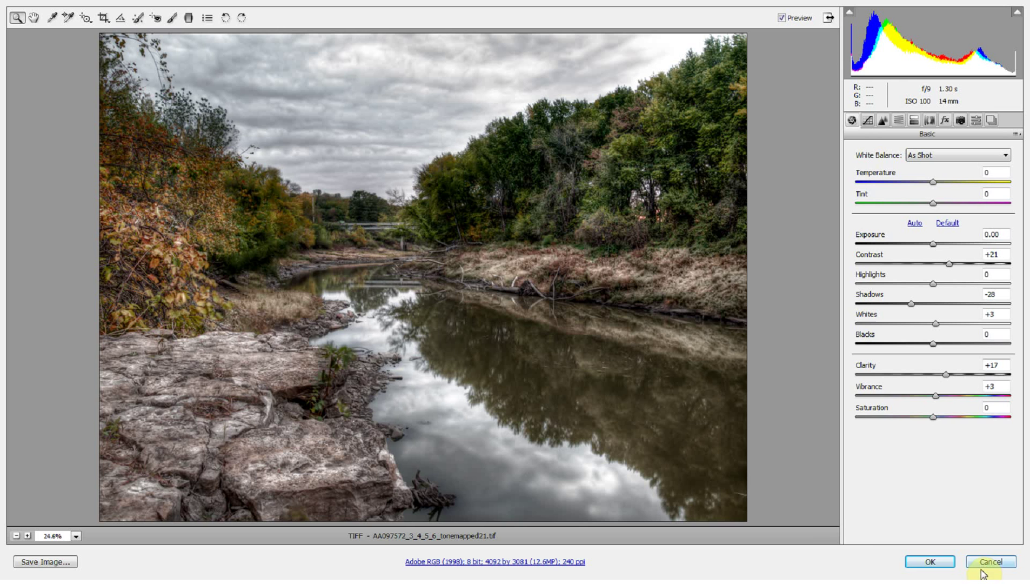
click(985, 563)
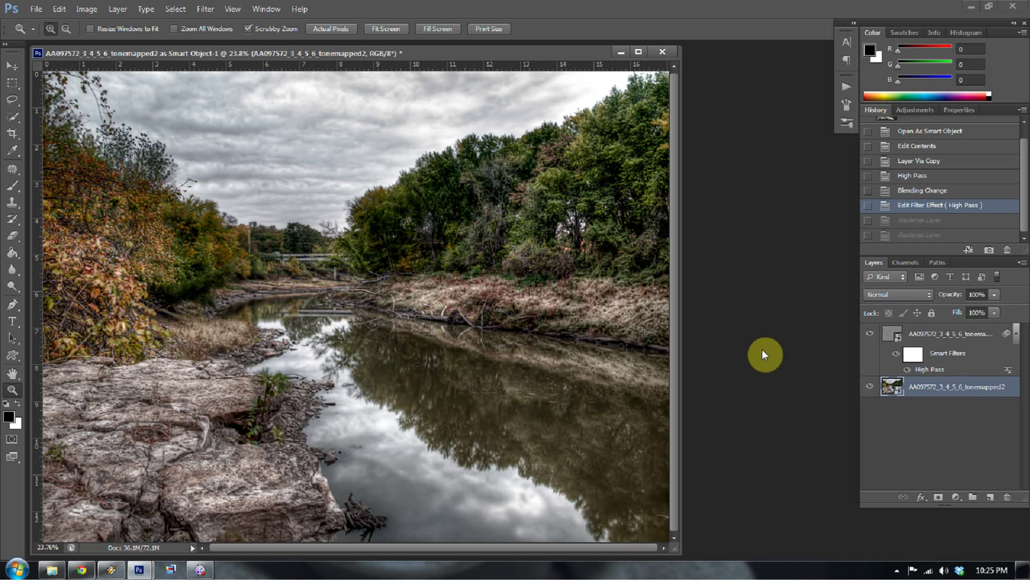
Delete the High Pass layer and duplicate the base photo layer with Ctrl+J
click(921, 337)
key(Delete)
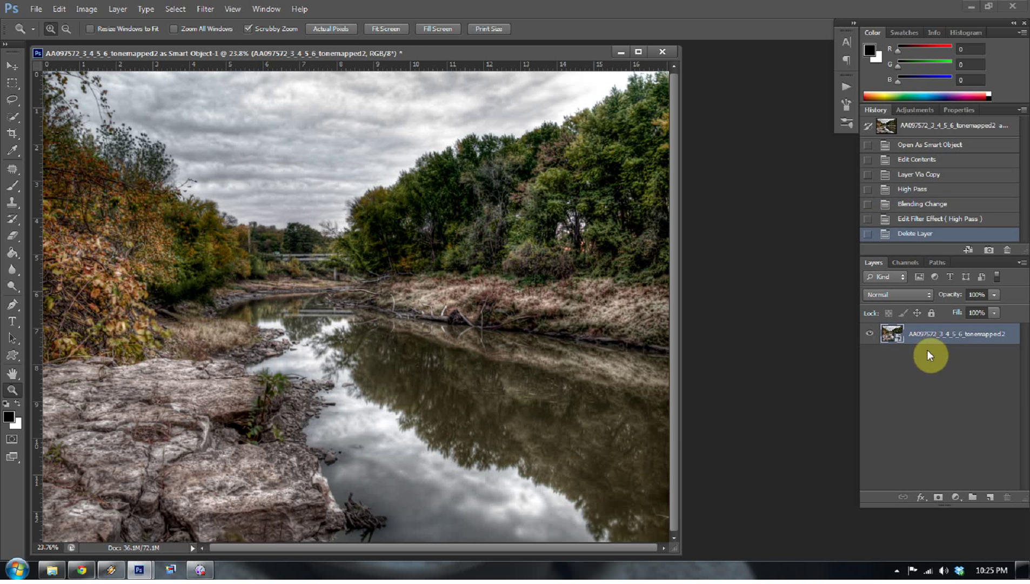
key(ctrl+j)
Rasterize the new copy of the river photo layer
right_click(894, 336)
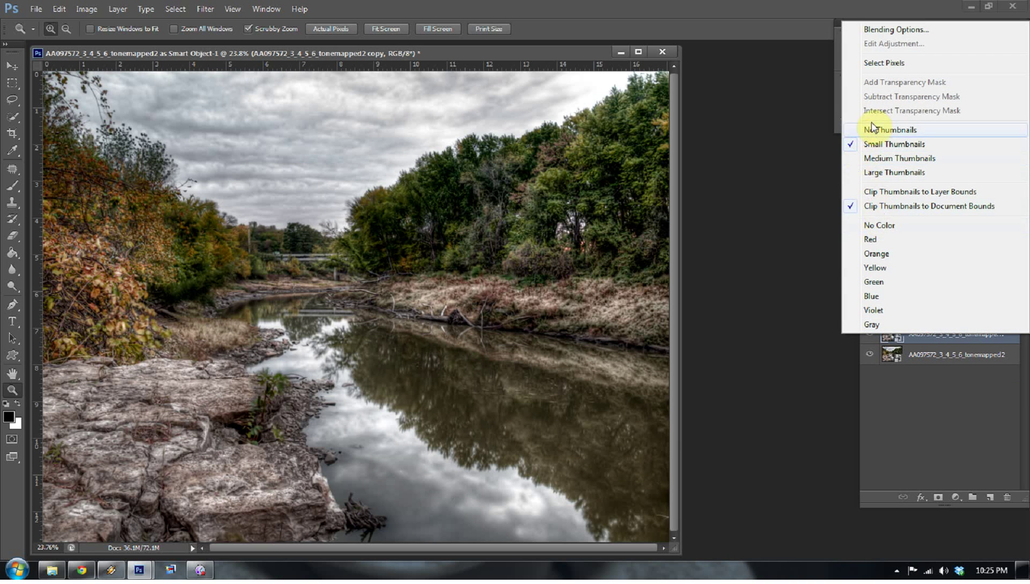
click(794, 354)
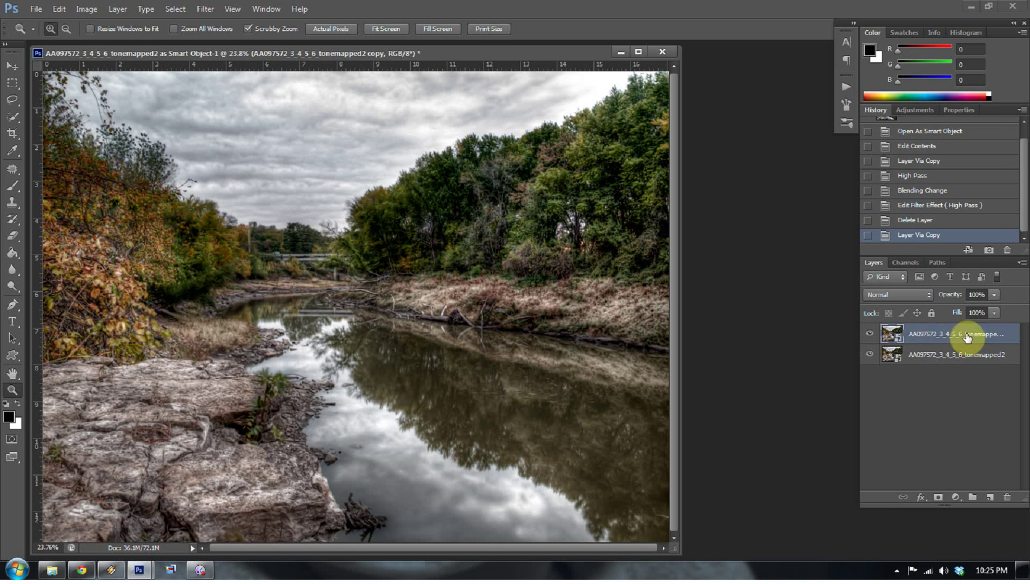
right_click(997, 335)
click(868, 248)
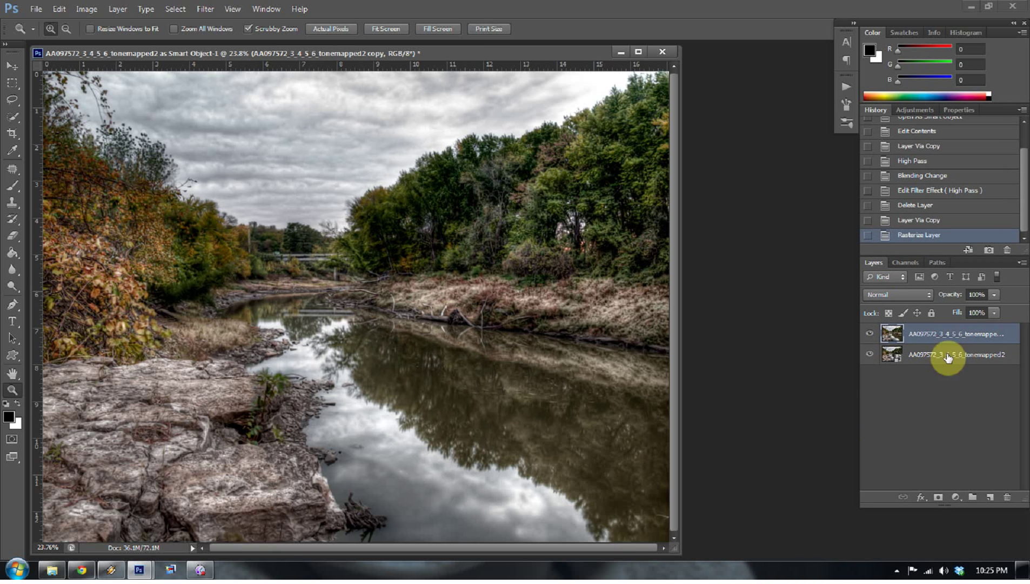
click(205, 8)
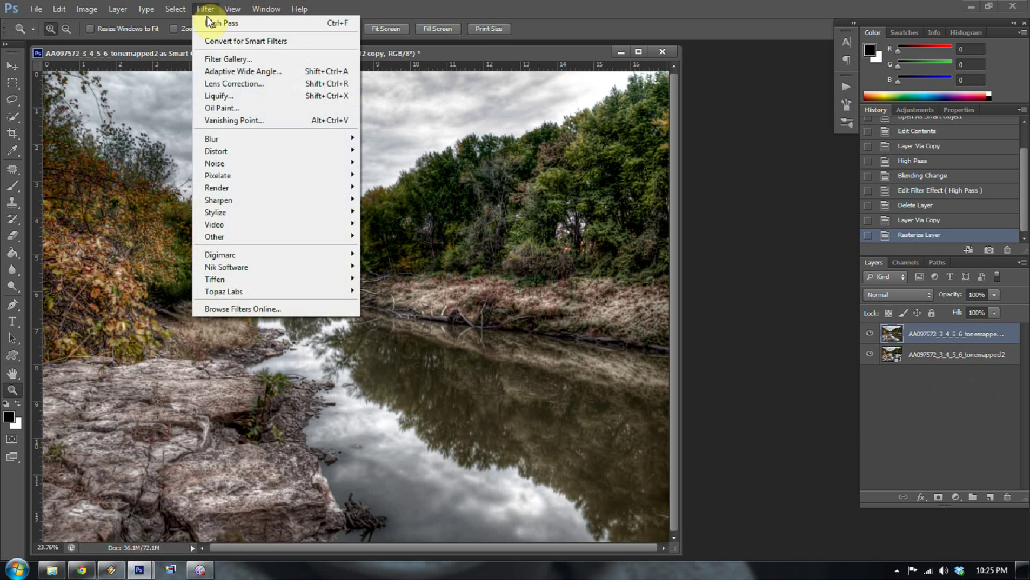
Apply High Pass to the copied layer, blend it in Soft Light, and cancel its Layer Style dialog
click(212, 27)
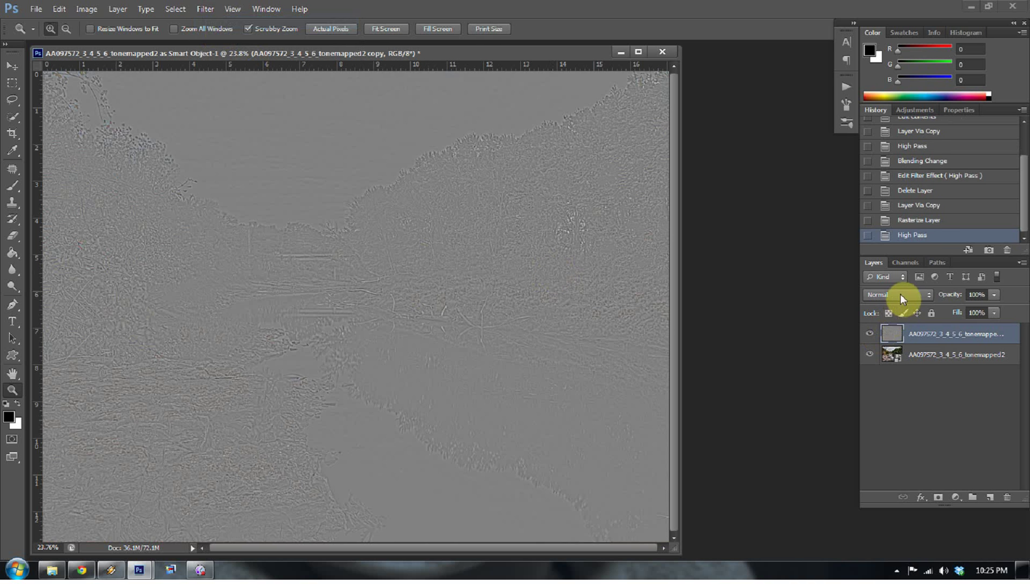
click(901, 294)
click(876, 171)
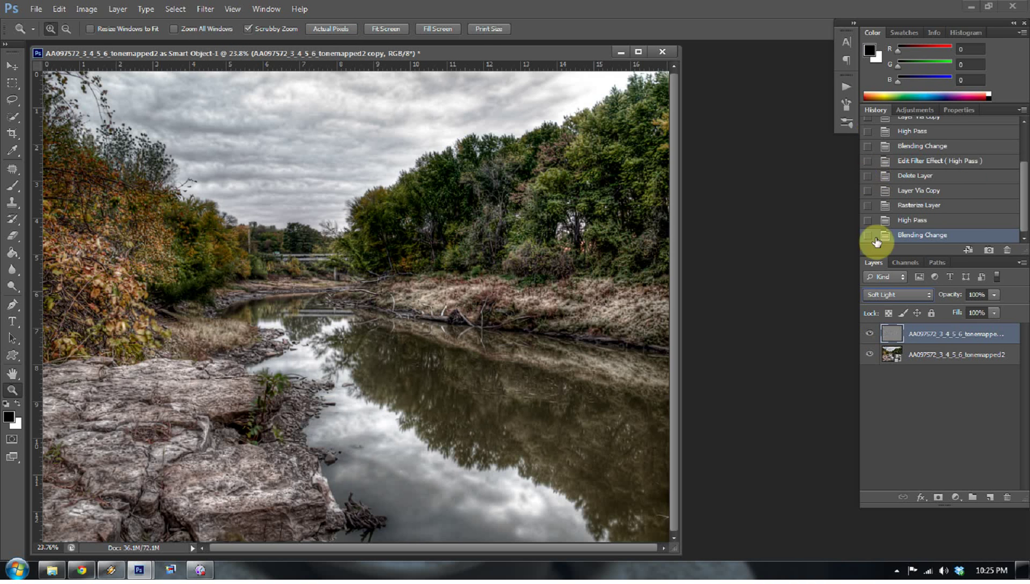
double_click(888, 335)
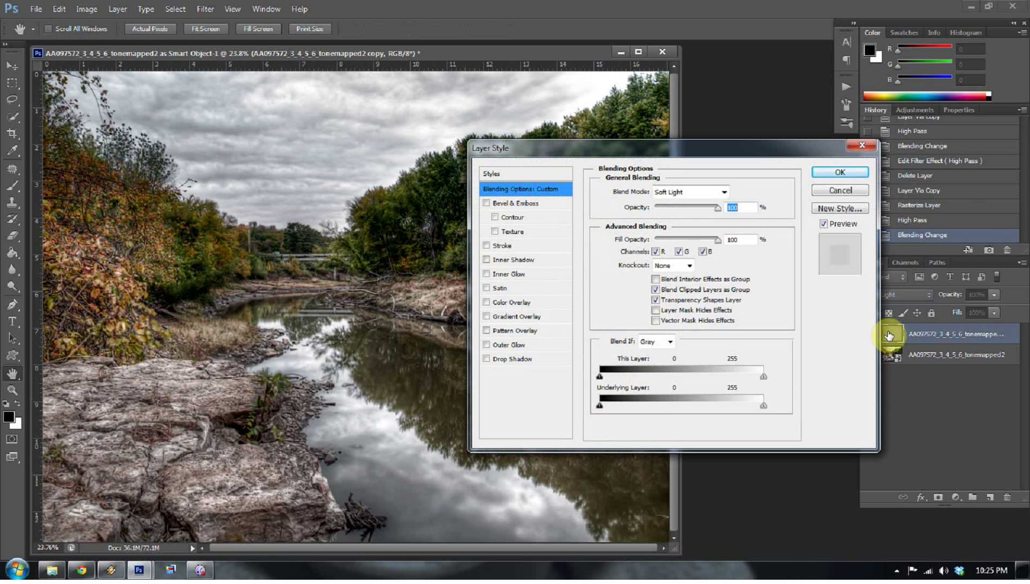
click(832, 193)
Step back through History past Soft Light and rasterizing to the Layer Via Copy state
click(901, 221)
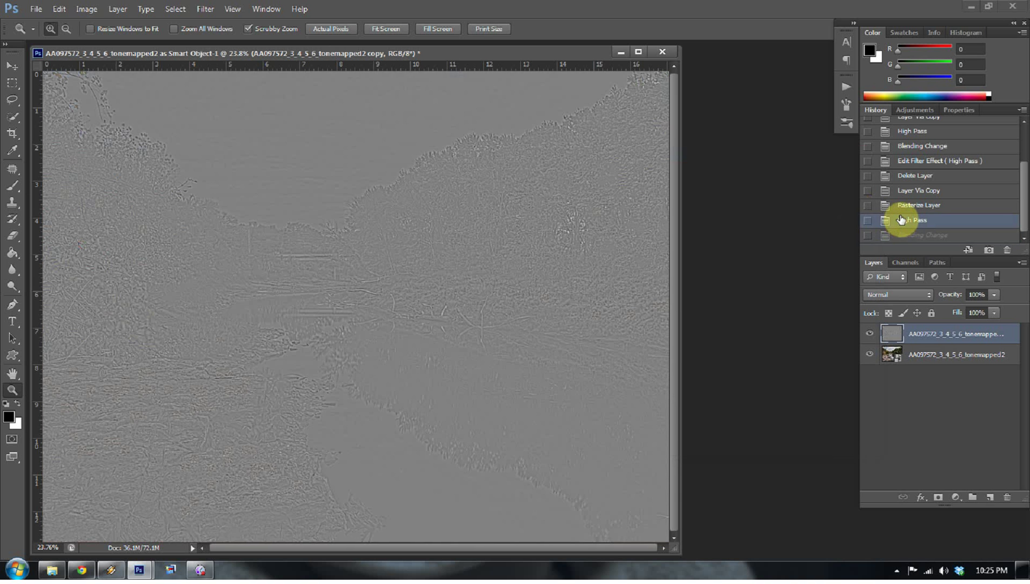
click(900, 206)
click(901, 193)
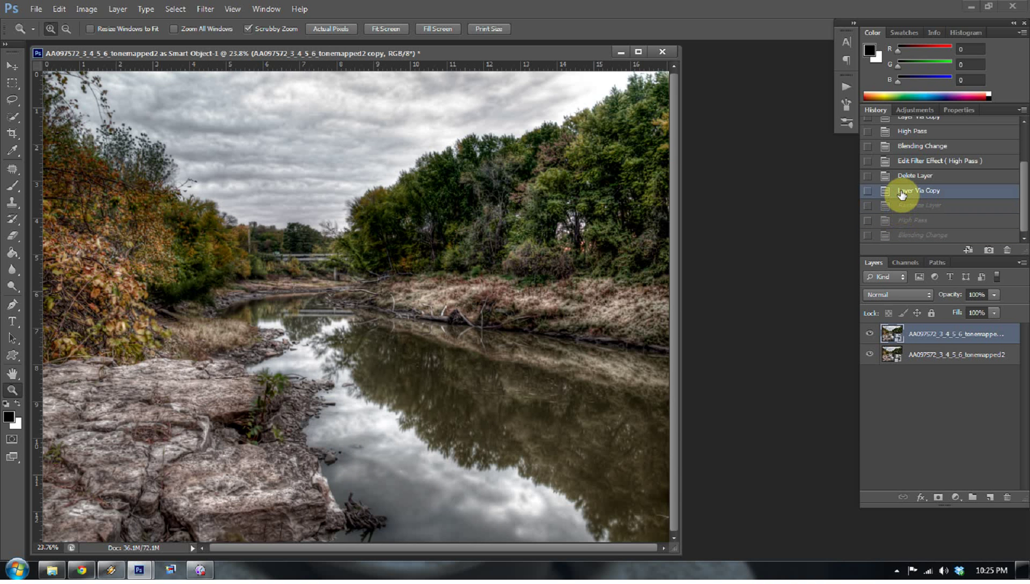